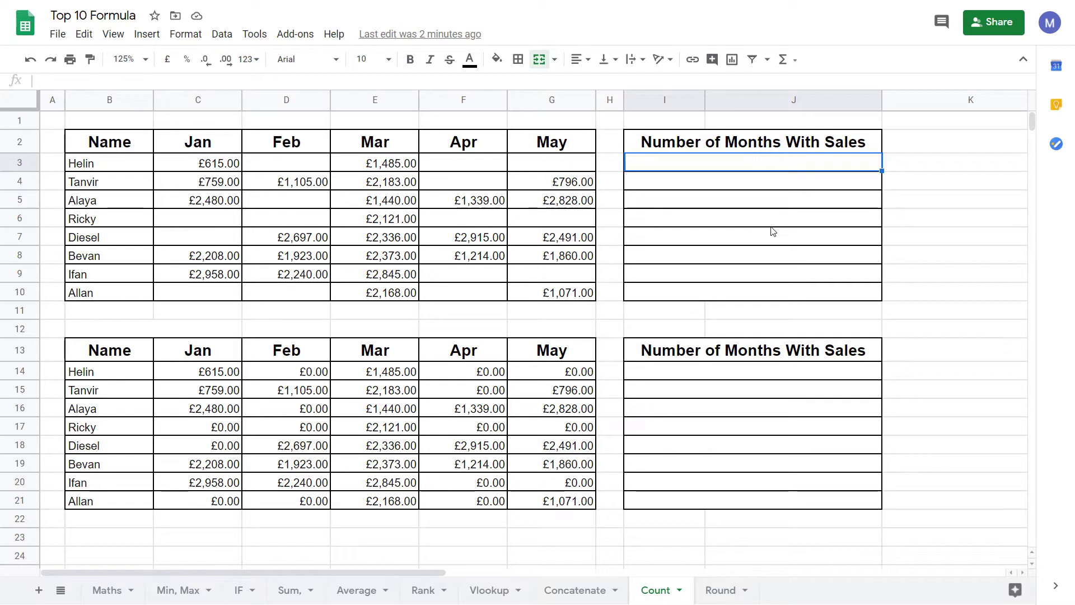
- Review the top table's names and monthly sales, noting row 3's blank February entry
click(121, 243)
drag(125, 166, 140, 290)
drag(210, 165, 542, 295)
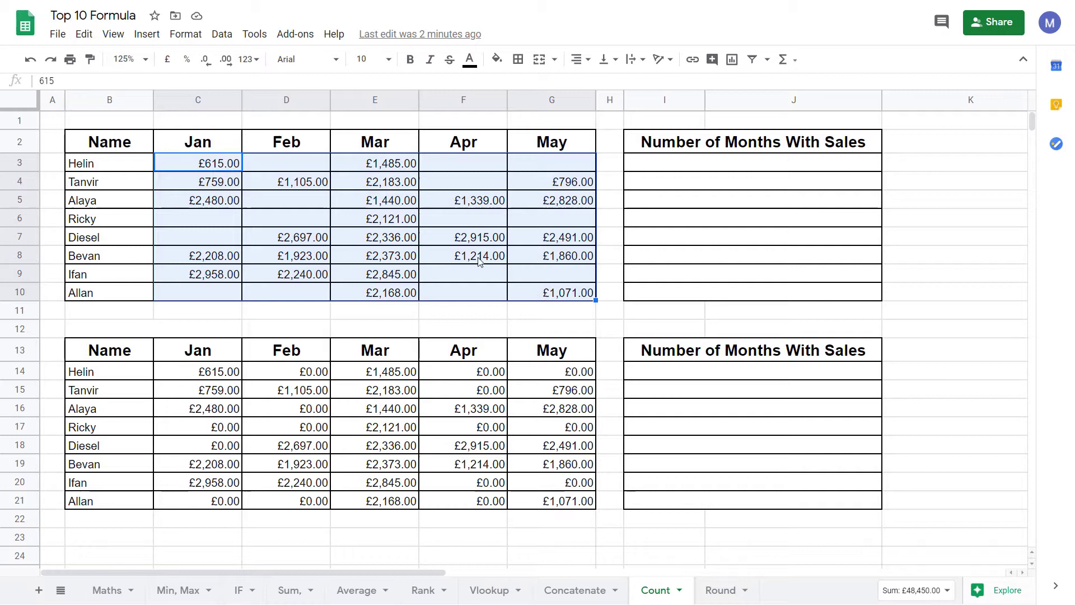
click(284, 168)
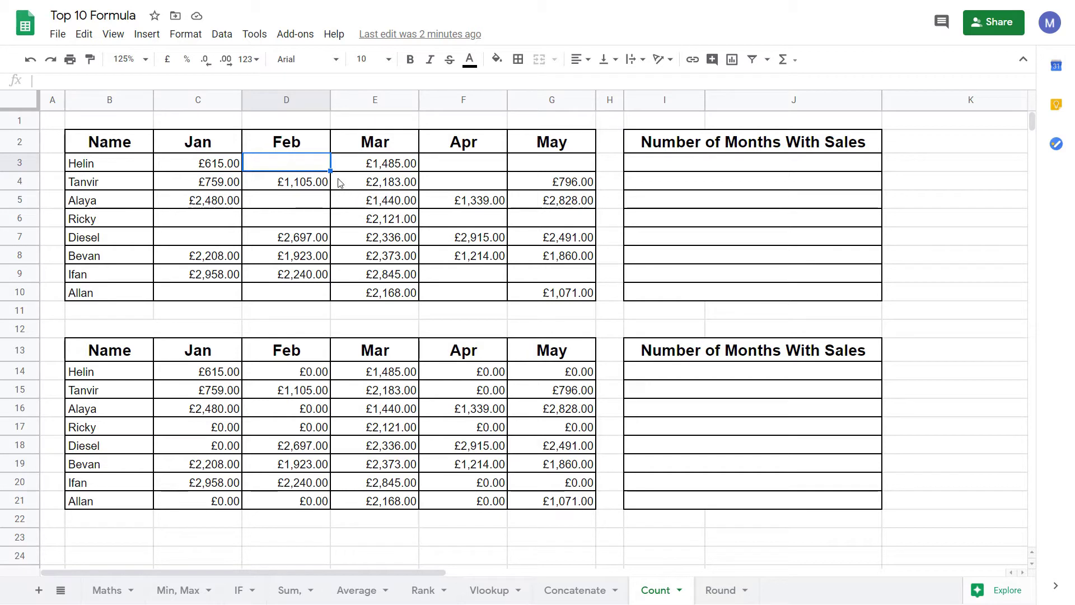
- Enter =COUNT(C3:G3) in row 3's results cell, giving 2 months with sales
click(650, 164)
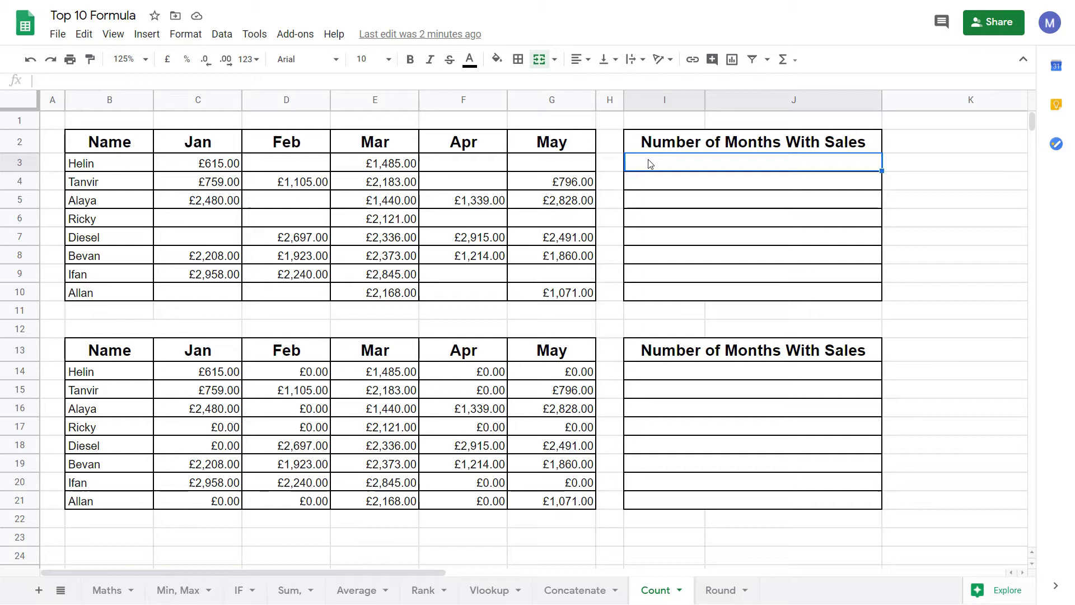
text(=COUNT)
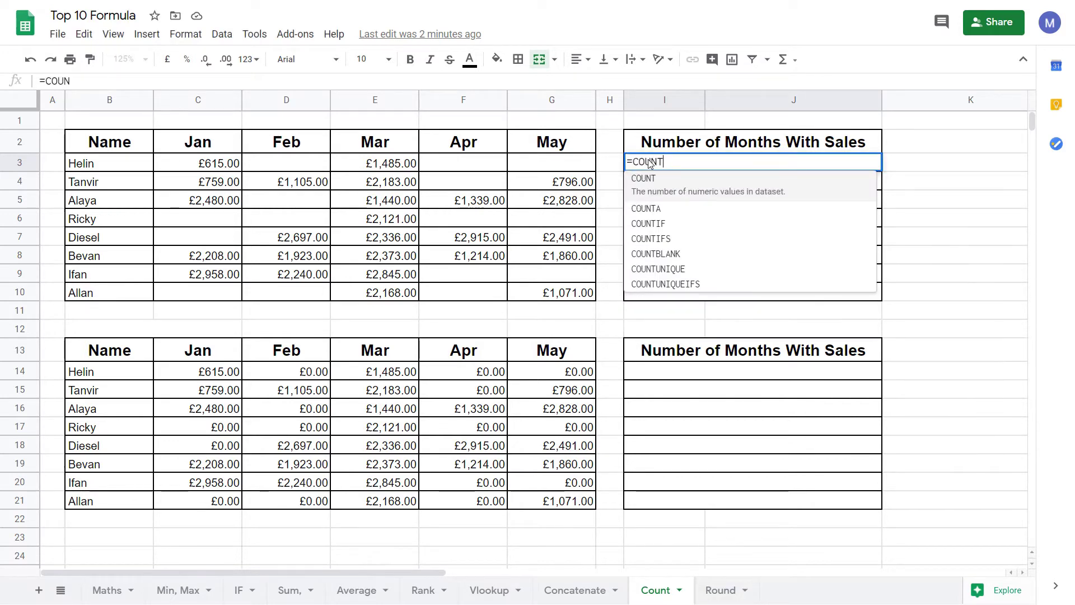
text(()
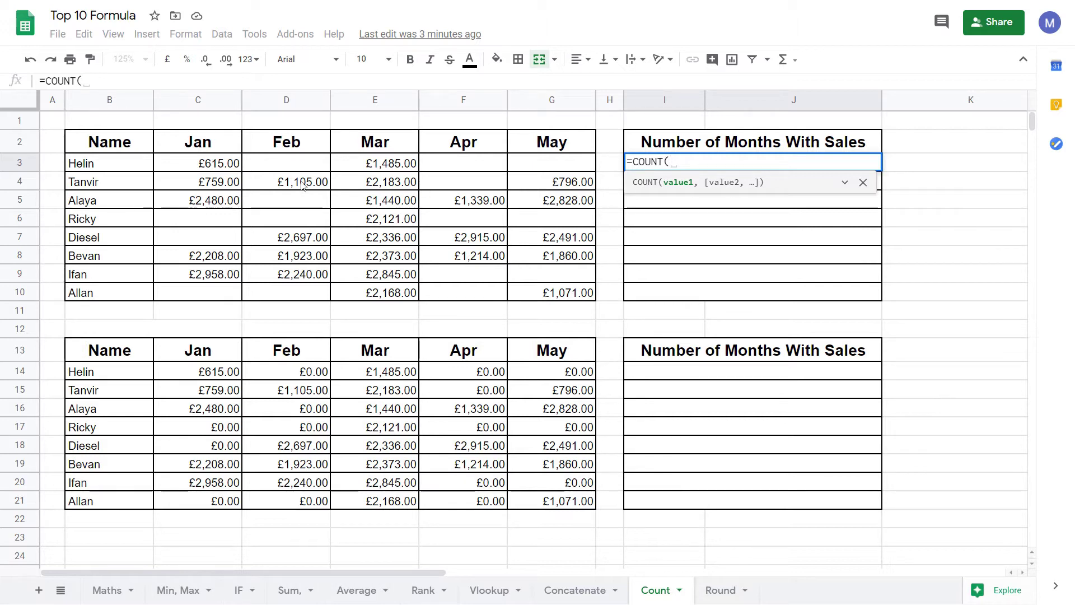
drag(223, 161, 526, 163)
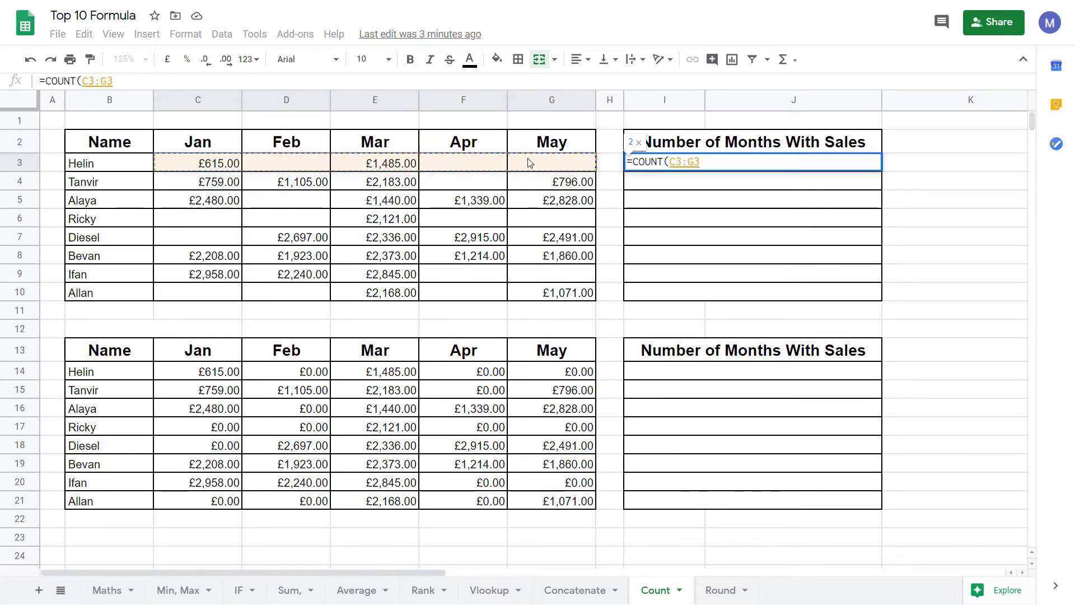
text())
key(Return)
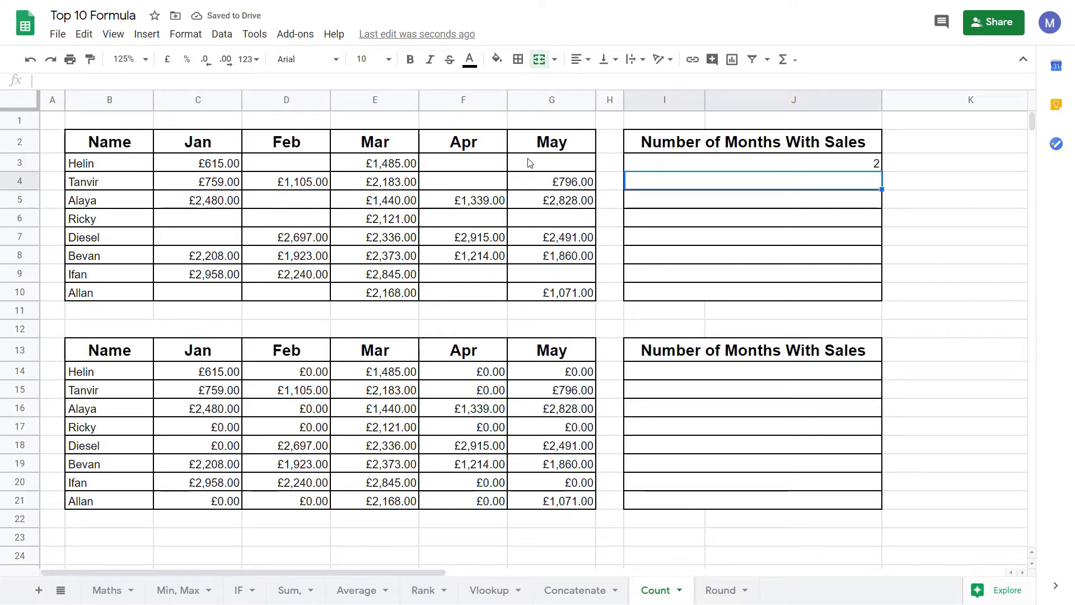
click(207, 168)
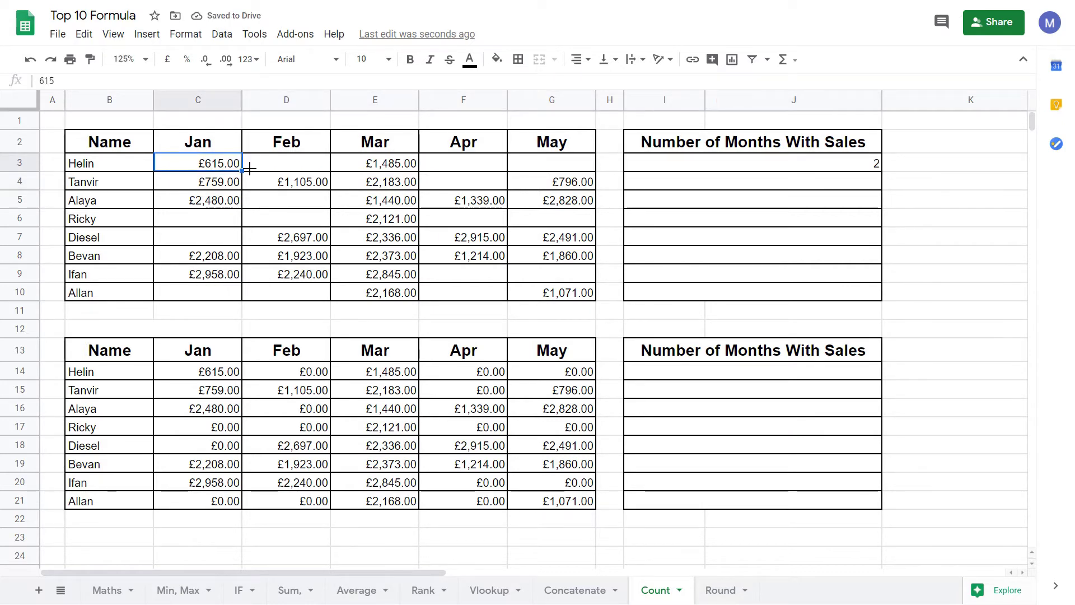
click(368, 167)
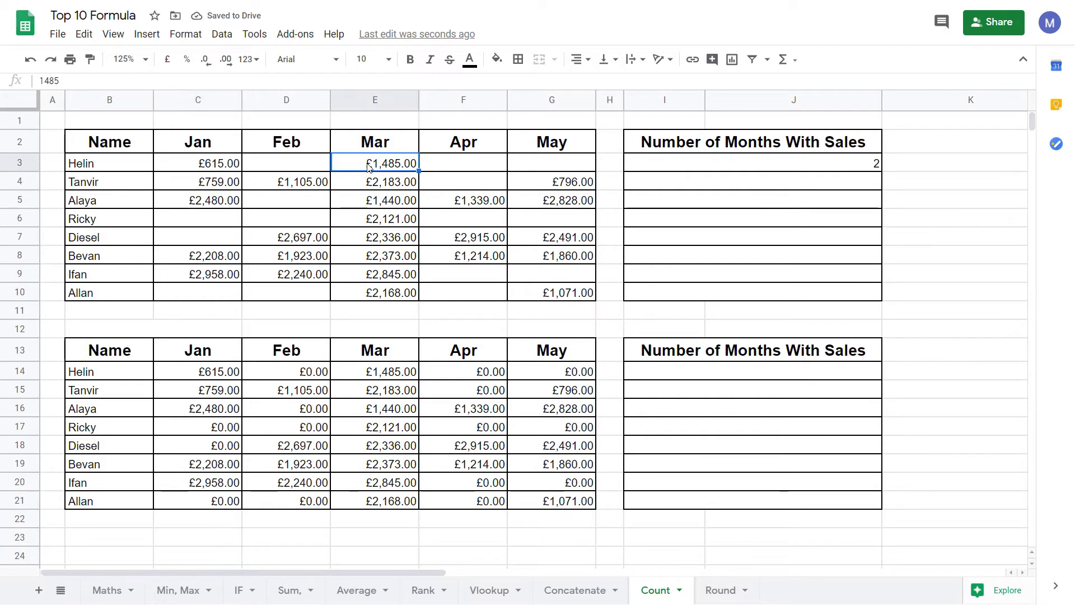
click(466, 163)
click(522, 164)
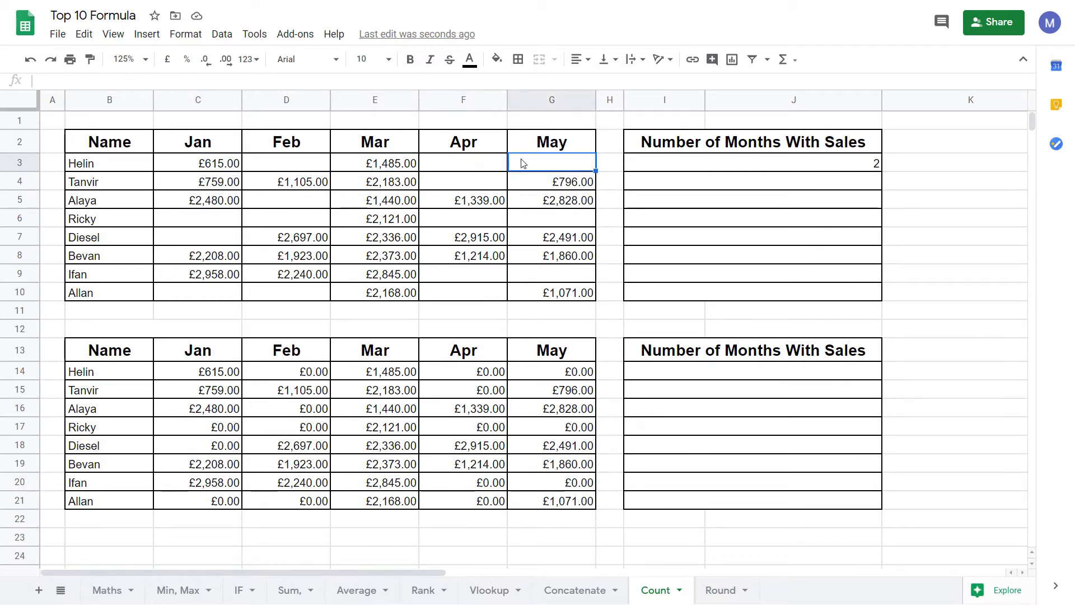
click(648, 179)
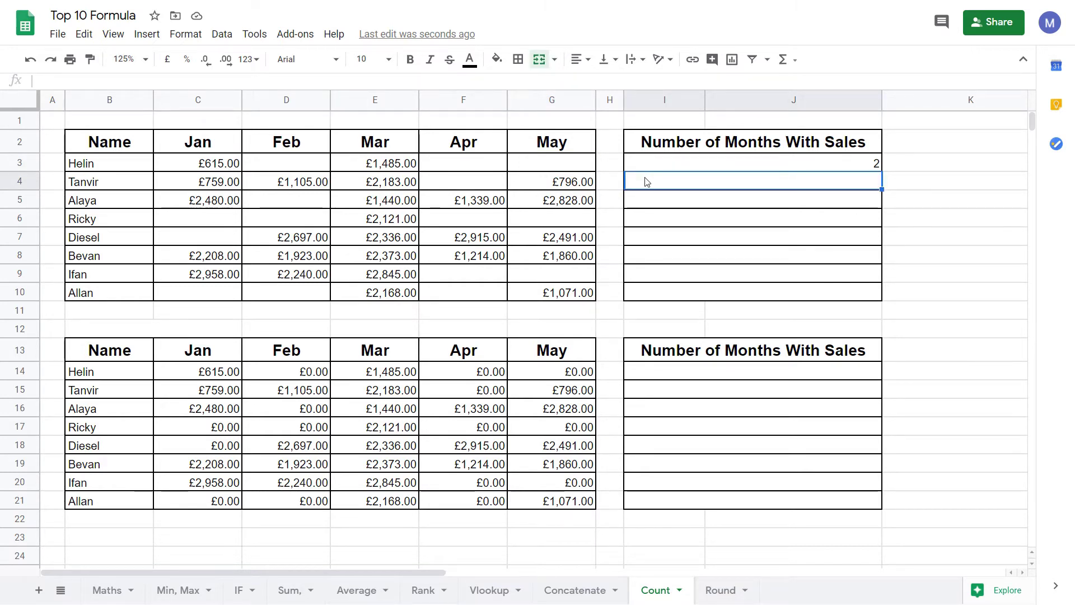
- Enter =COUNT(C4,D4,E4,F4,G4) in row 4's results cell, giving 4
text(=COUNT()
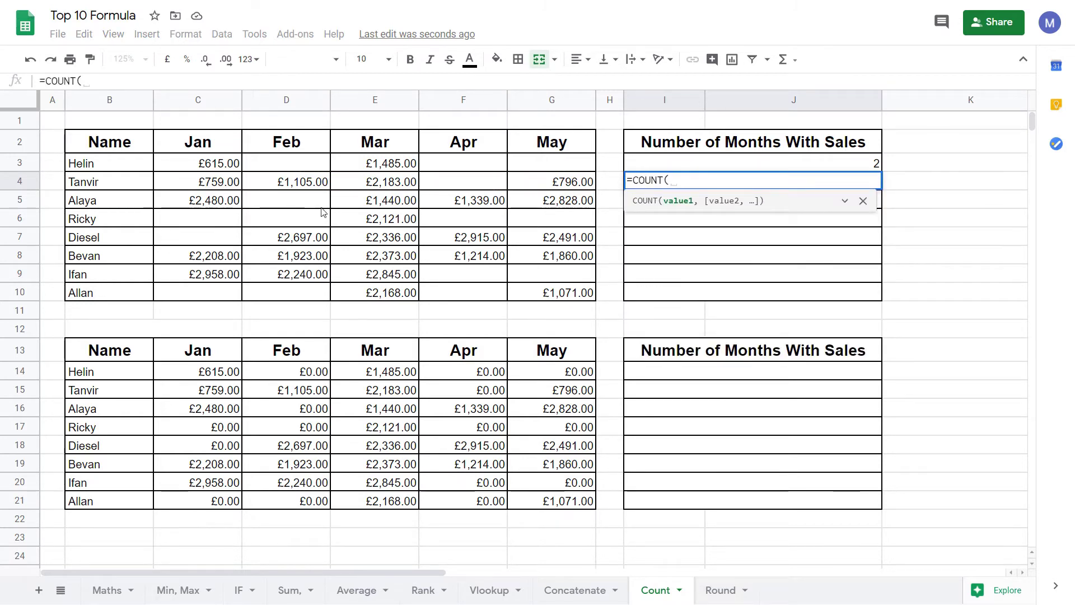
click(214, 184)
text(,)
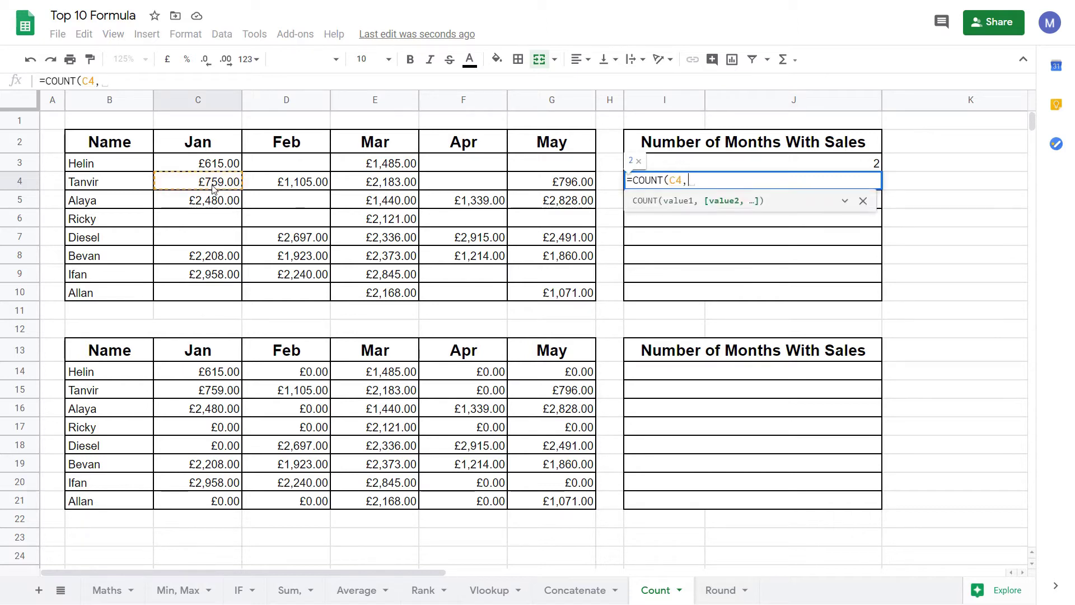
click(274, 186)
text(,)
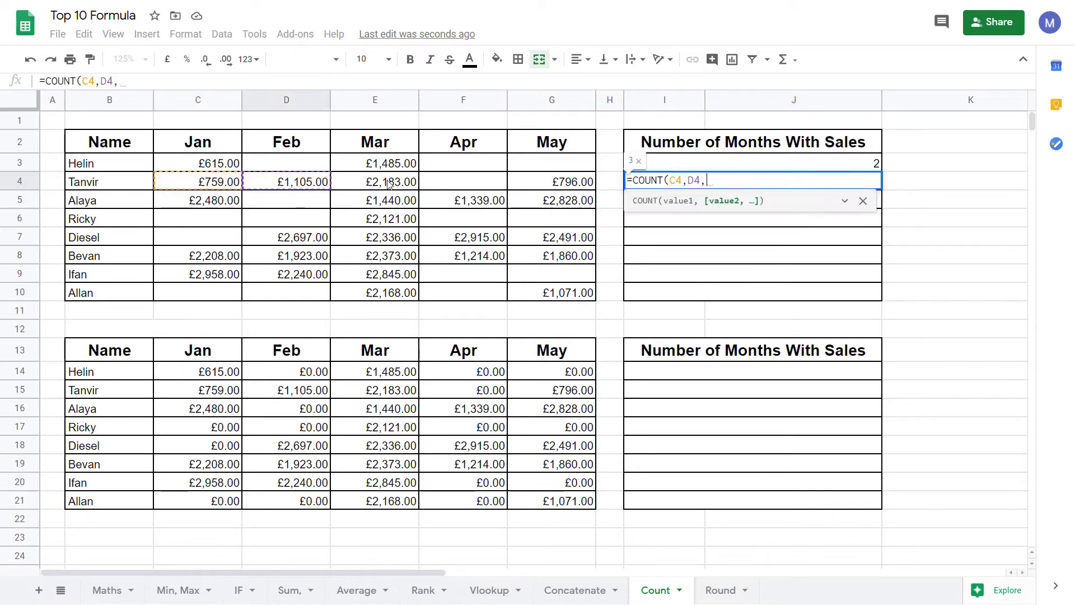
click(387, 183)
text(,)
click(454, 181)
text(,)
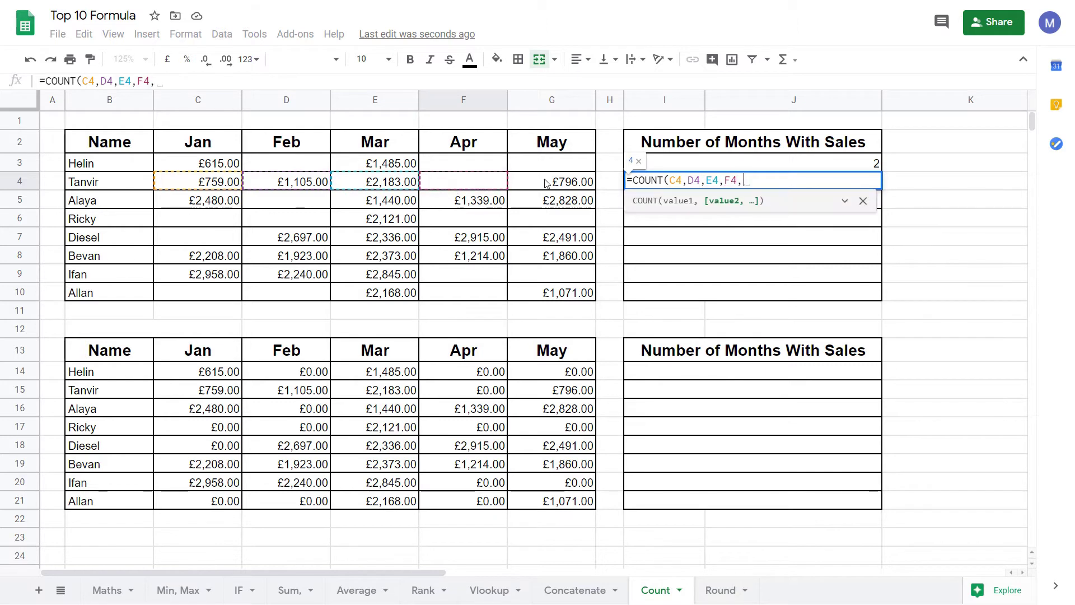
click(547, 183)
text(,)
key(BackSpace)
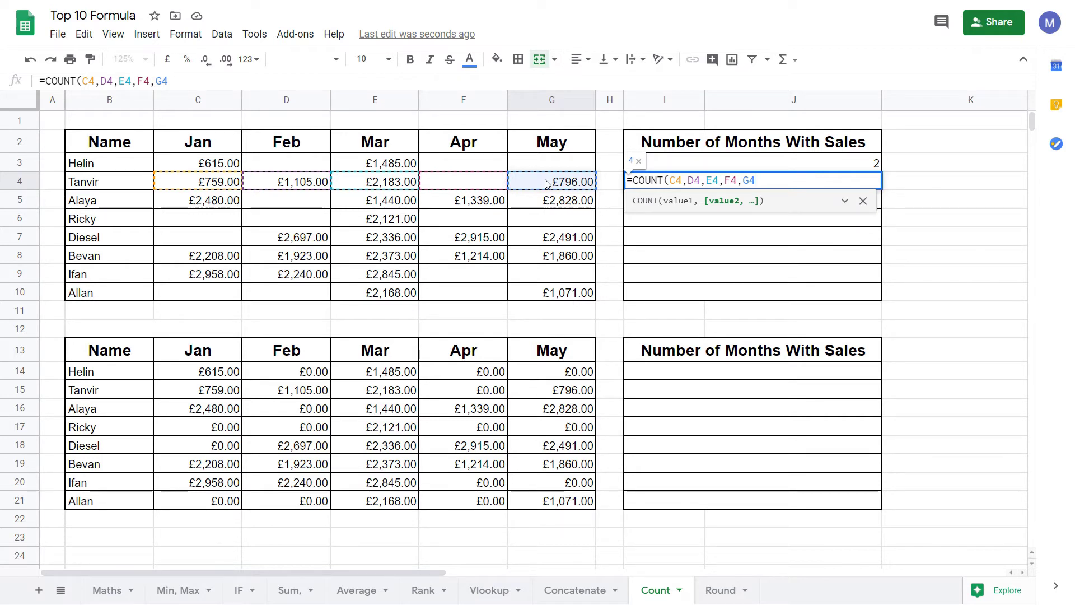
text())
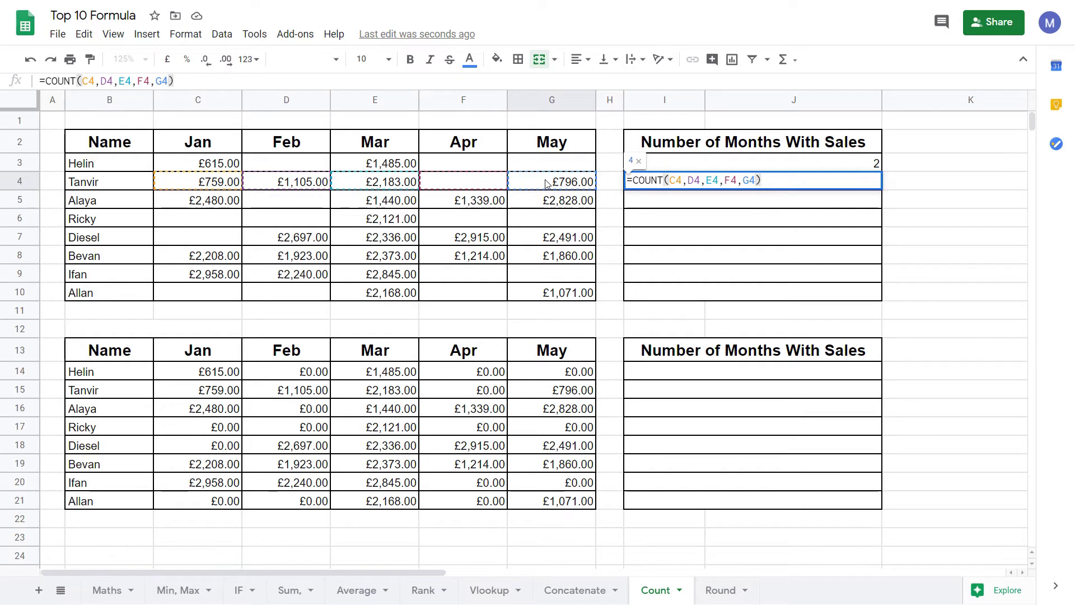
key(Return)
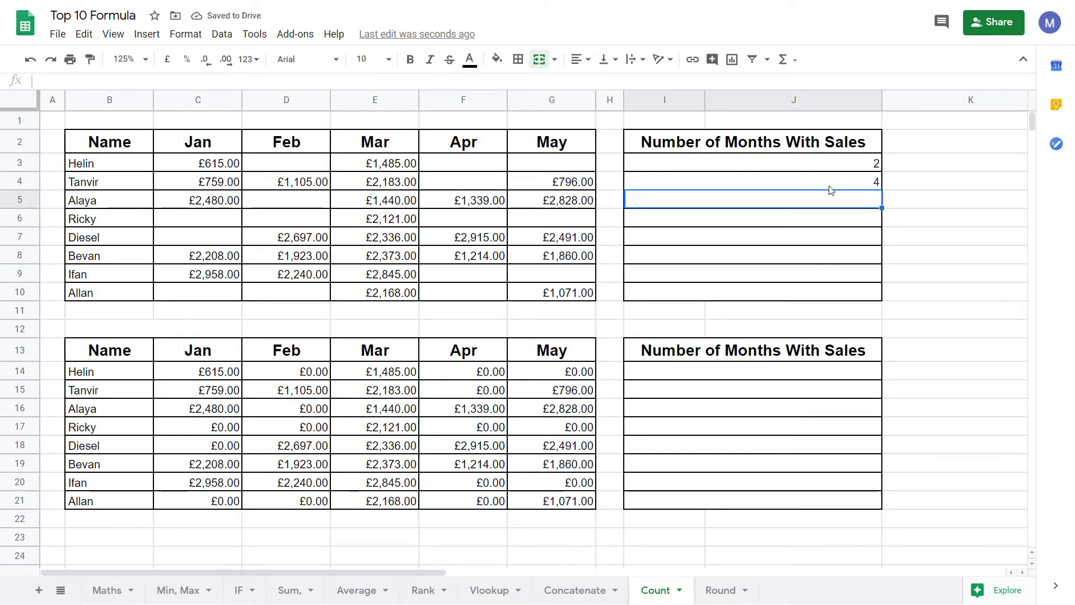
- Check row 4's monthly sales and the COUNT formulas in rows 3 and 4
drag(198, 182, 544, 183)
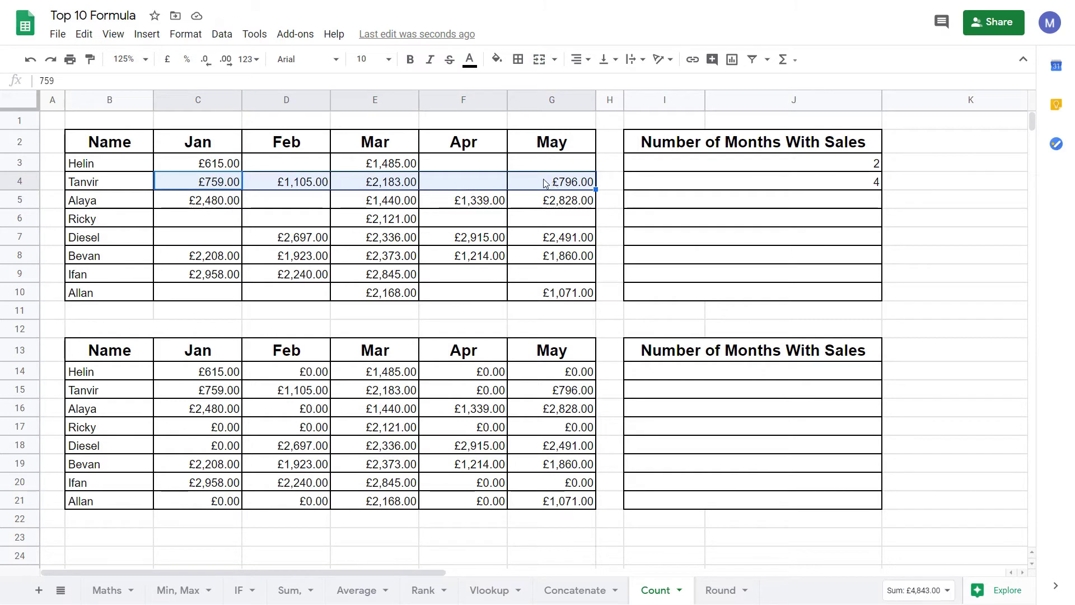
click(782, 162)
click(806, 178)
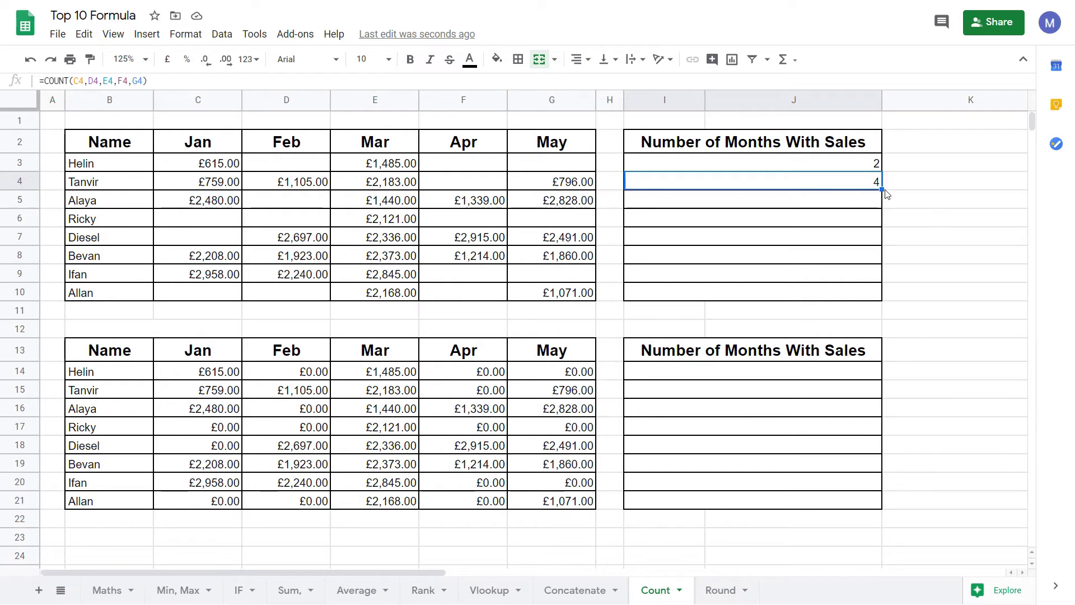
- Fill the COUNT formula down to row 10, showing 4, 1, 4, 5, 3 and 2
drag(882, 189, 853, 295)
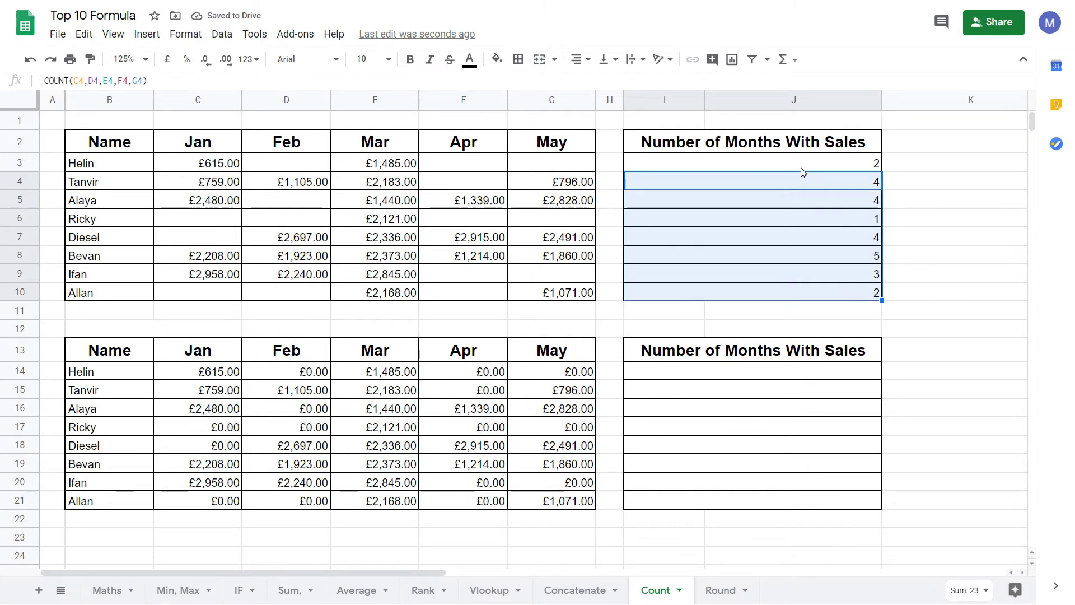
drag(803, 172, 793, 301)
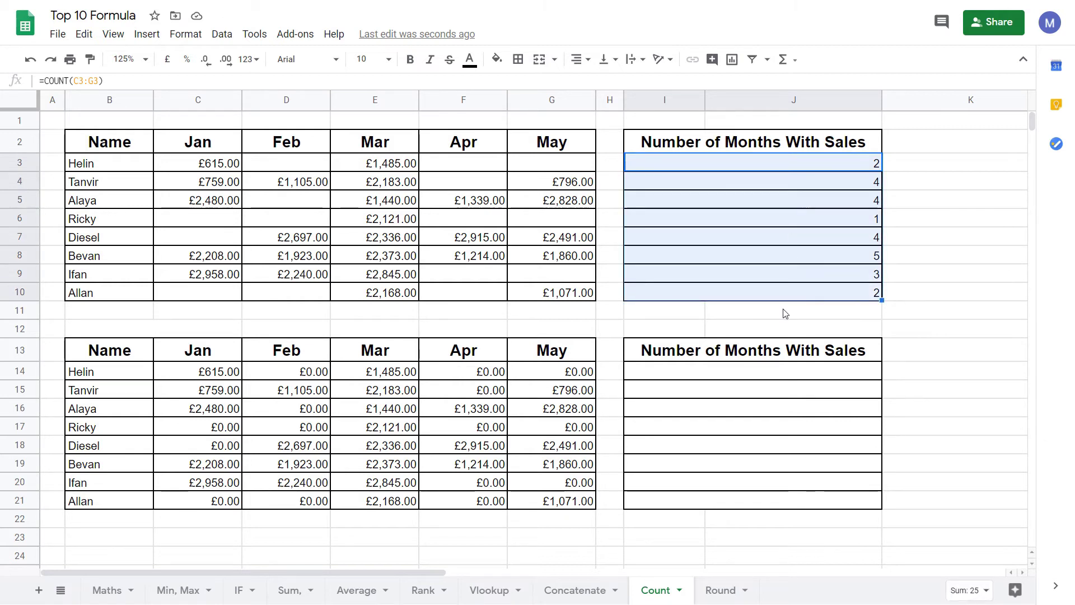
click(763, 313)
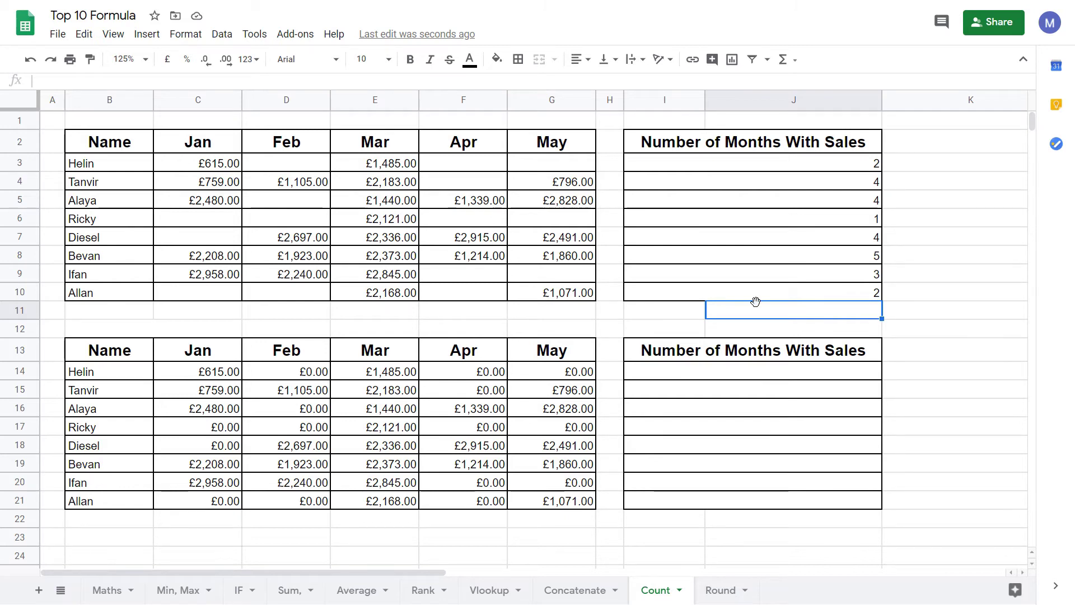
scroll(756, 302, down, 1)
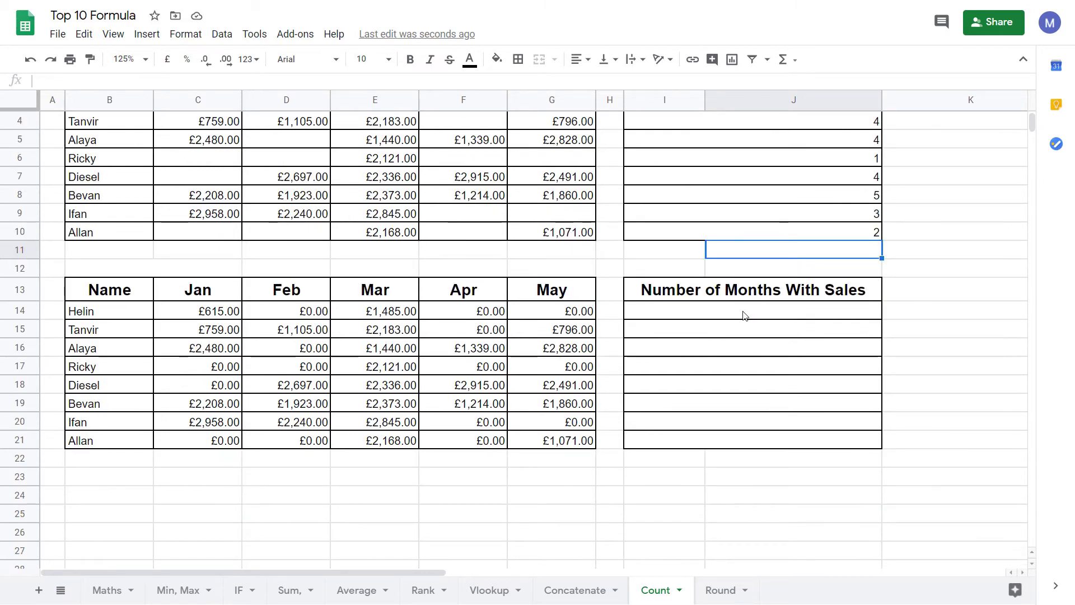
click(296, 317)
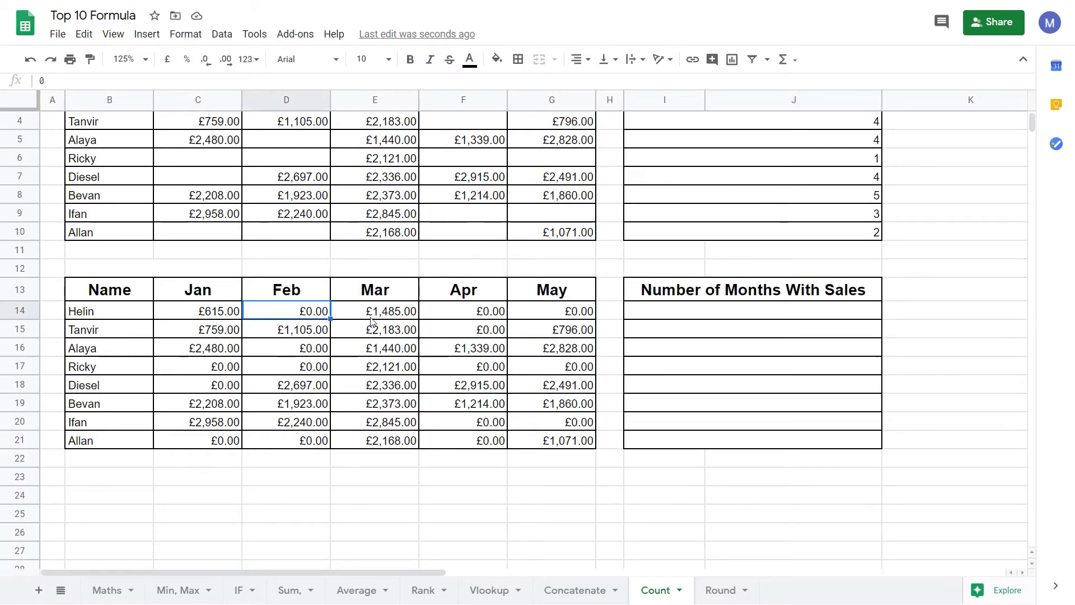
click(653, 317)
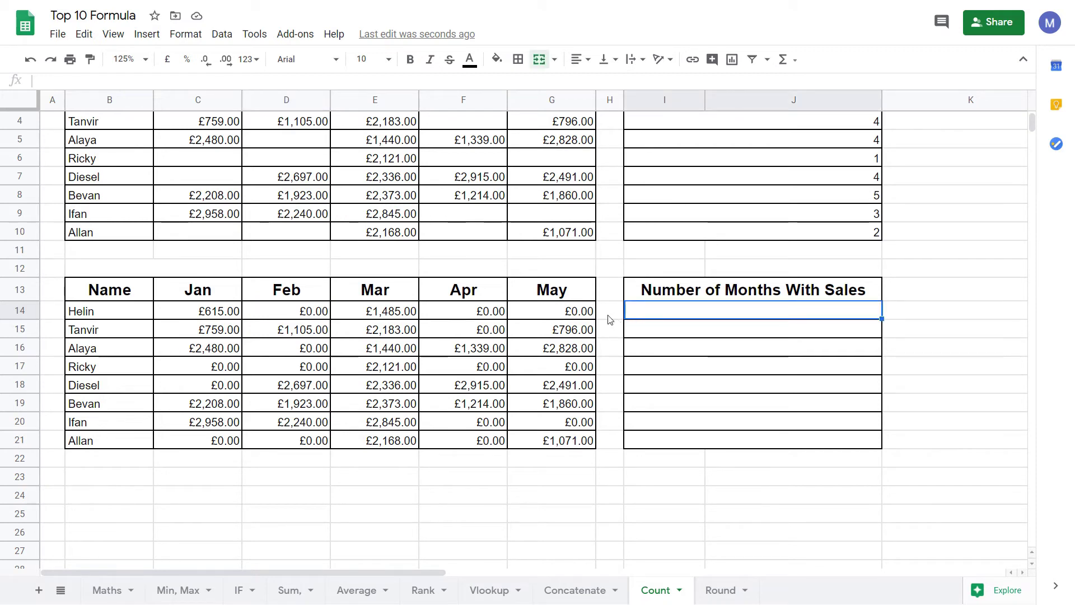
drag(576, 311, 232, 308)
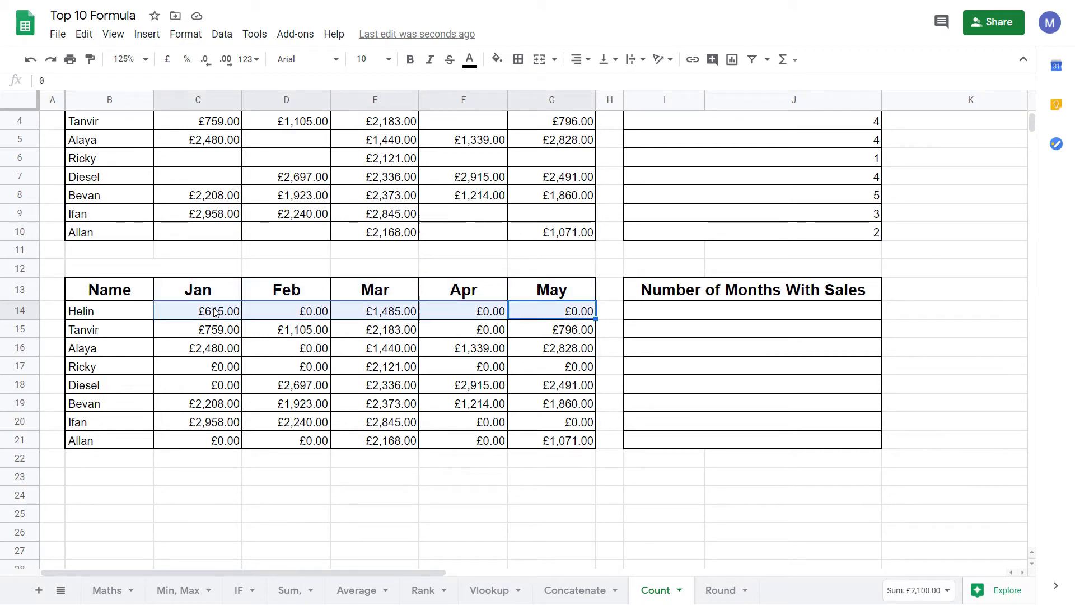
click(716, 313)
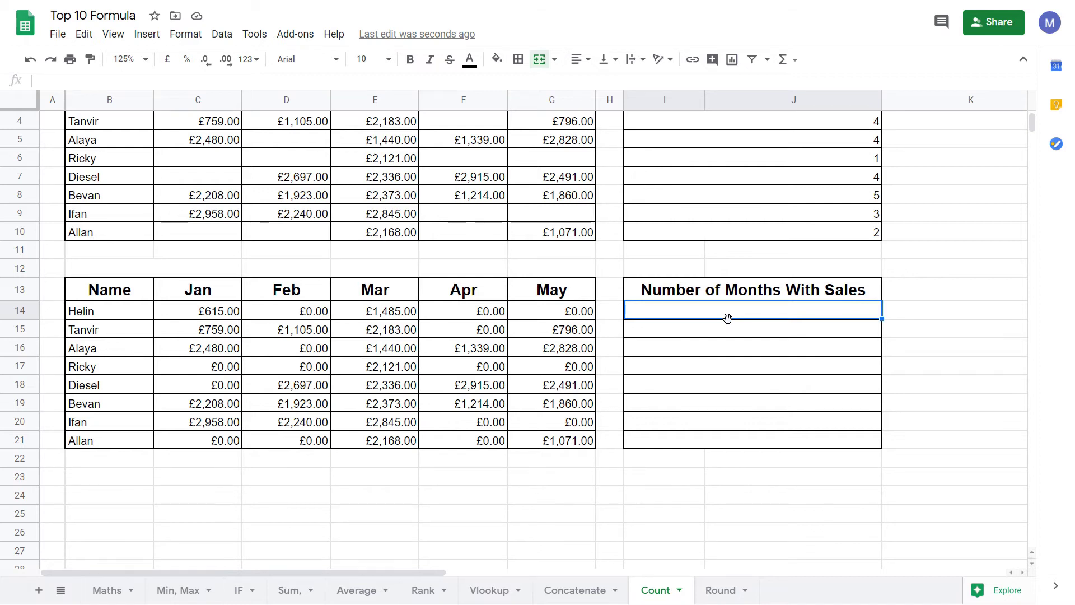
- Enter =COUNTIF(C14:G14,">0") in row 14's results cell, giving 2
double_click(728, 318)
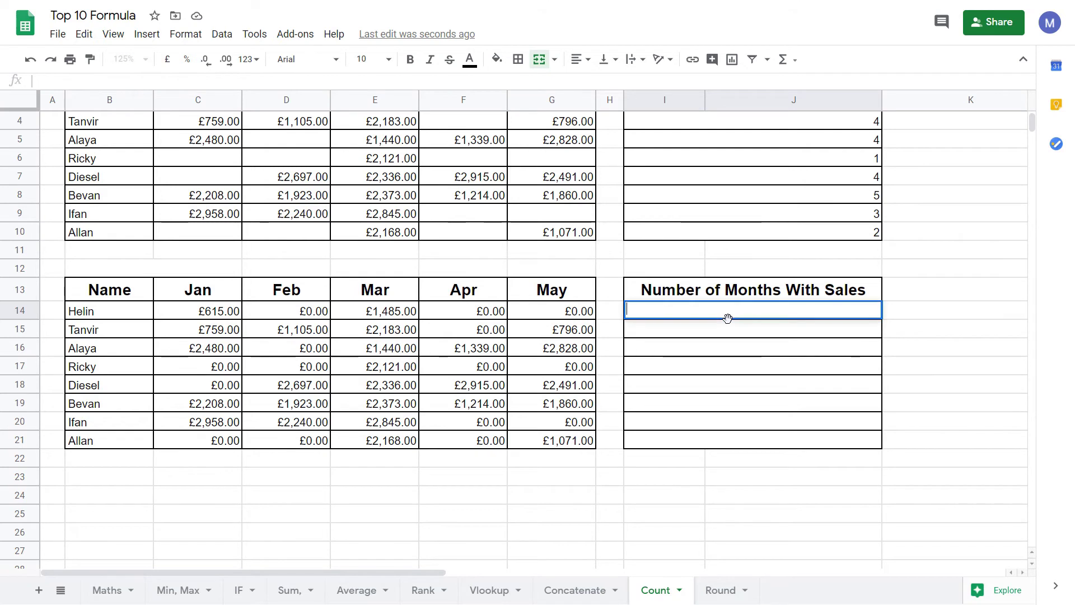
text(=COUNTIF()
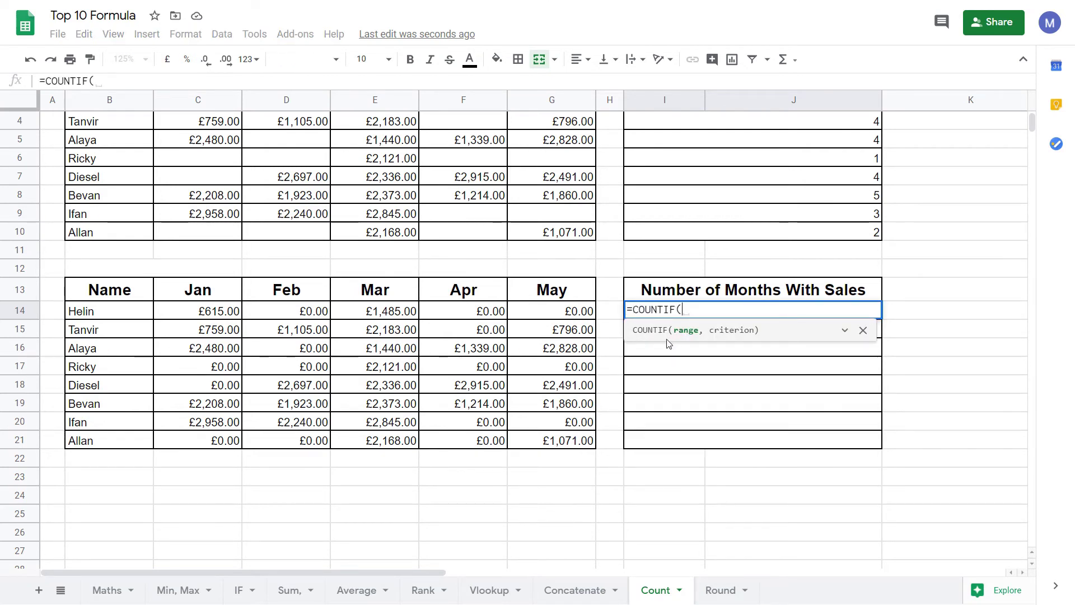
drag(226, 311, 577, 315)
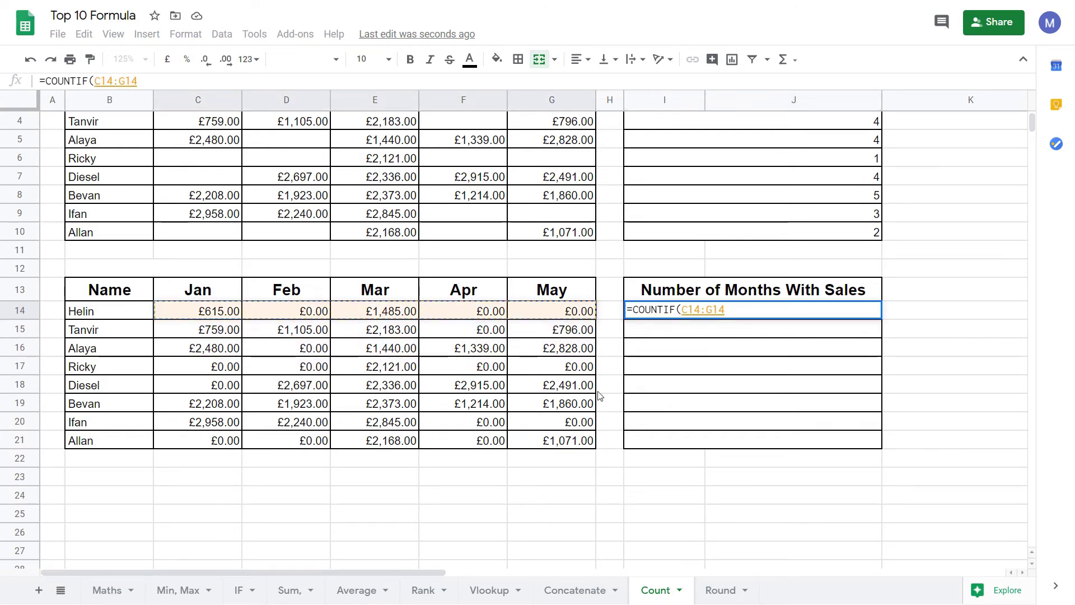
text(,)
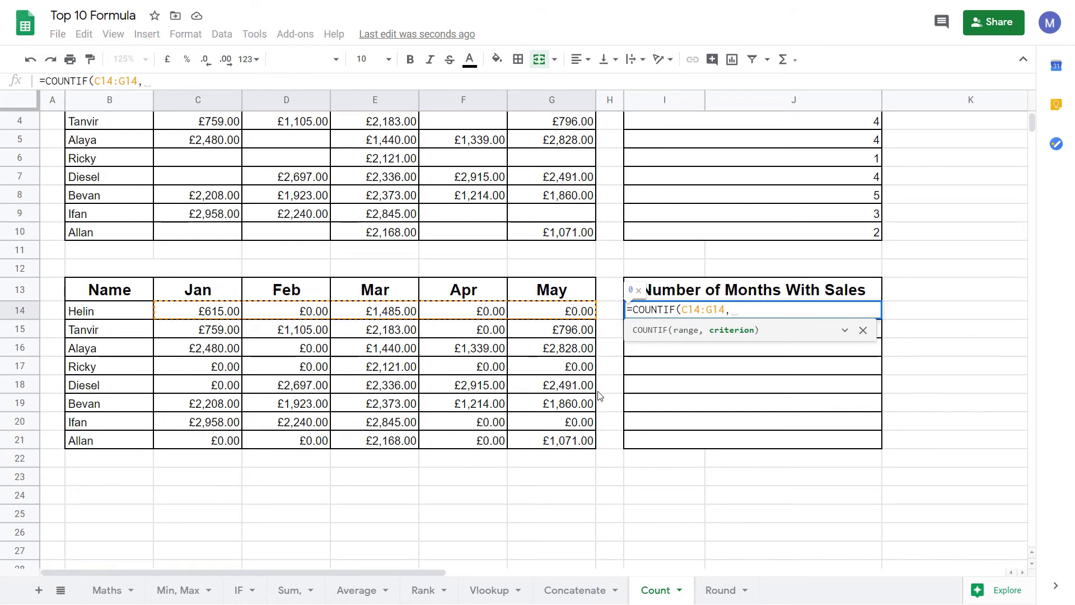
text(")
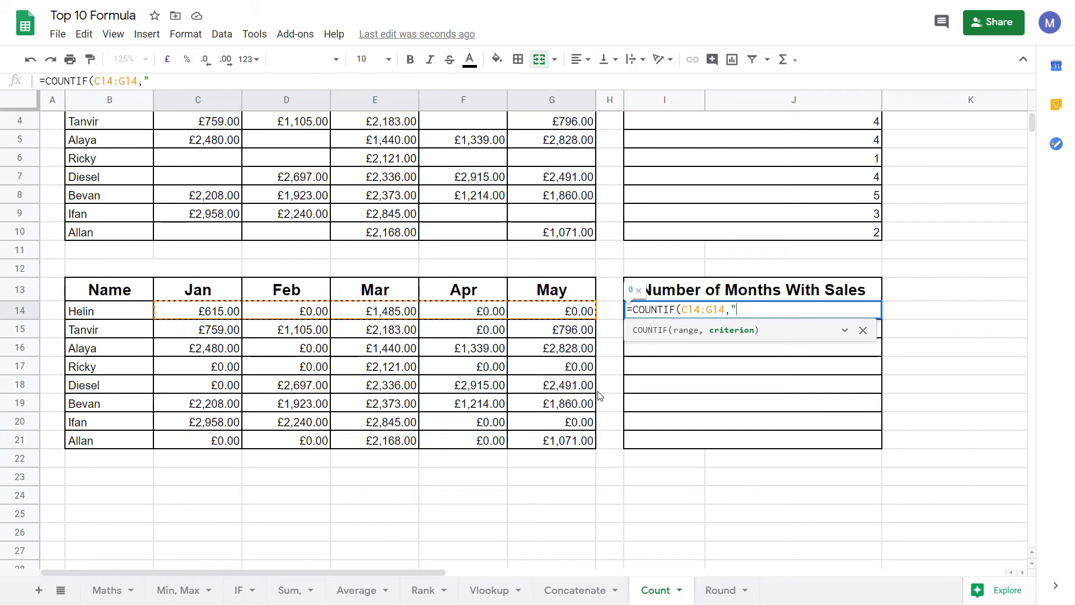
text(>0)
text("))
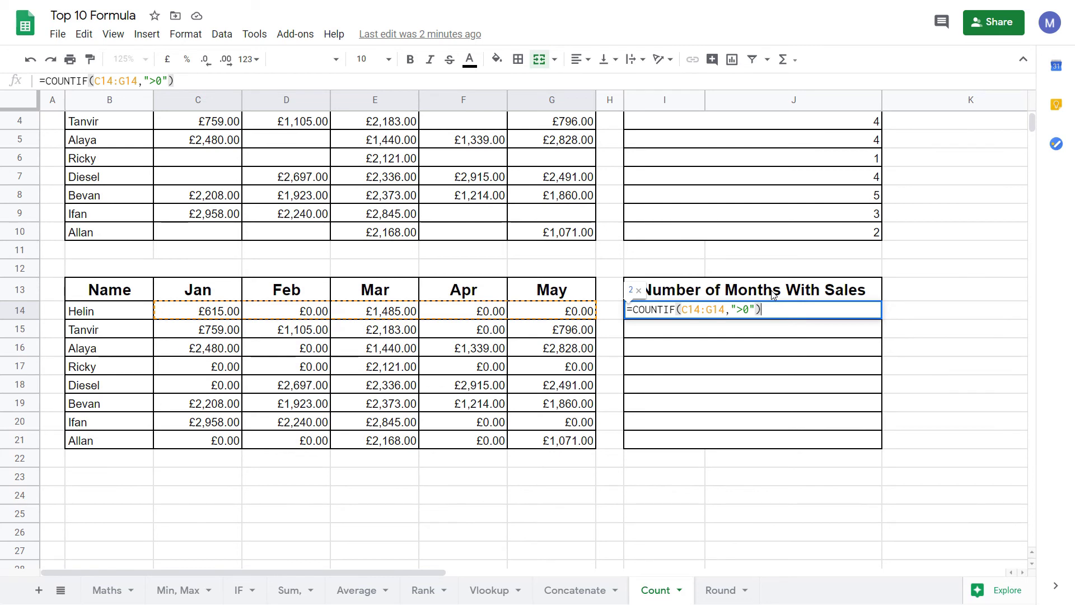
key(Return)
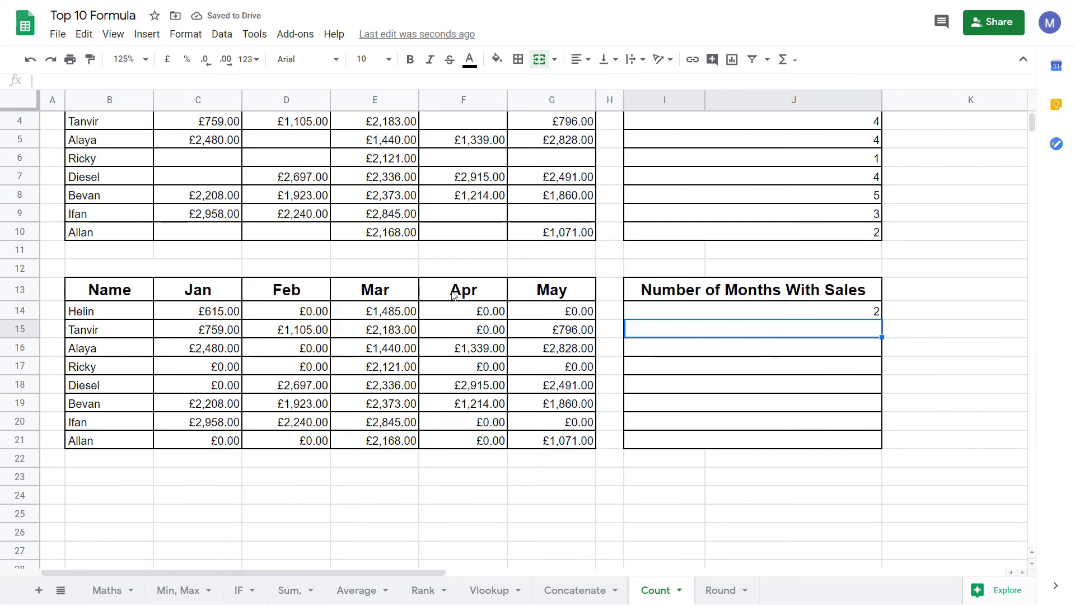
- Copy row 14's COUNTIF formula down to row 21, showing 4, 4, 1, 4, 5, 3 and 2
click(219, 312)
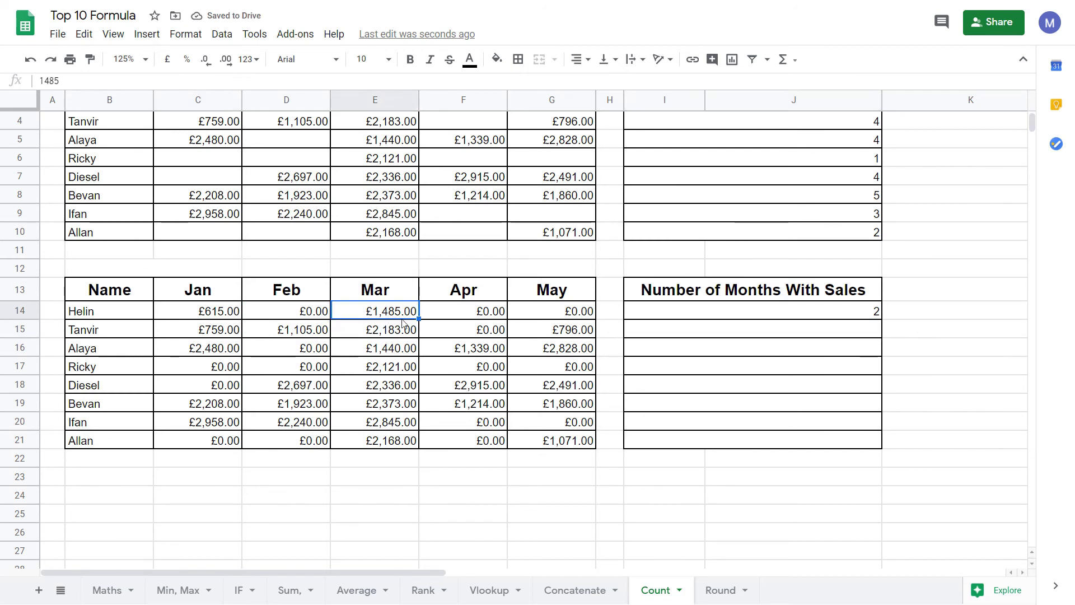
click(863, 314)
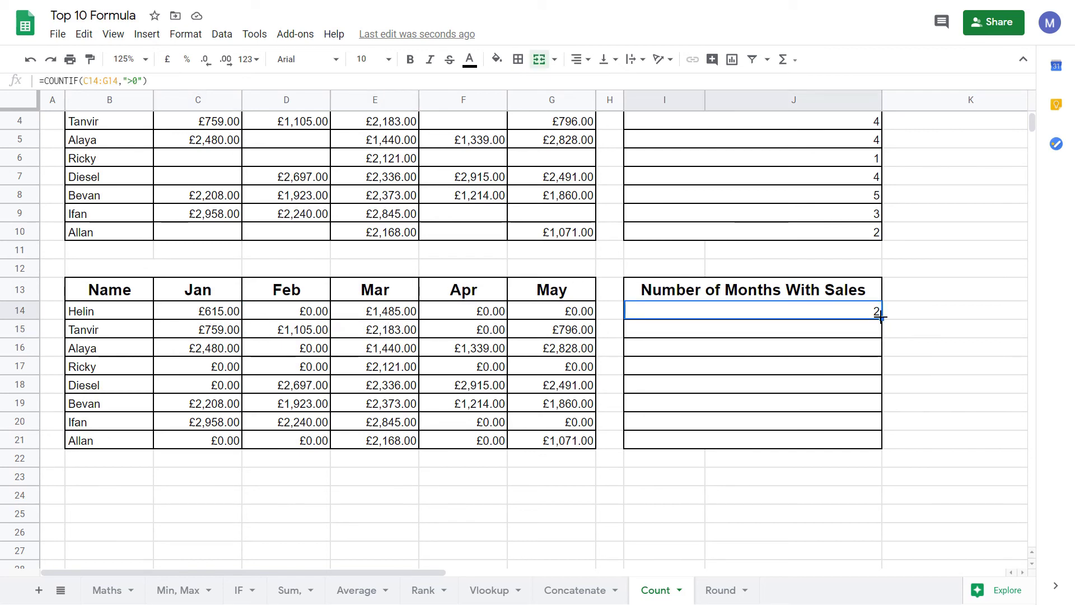
drag(880, 318, 852, 446)
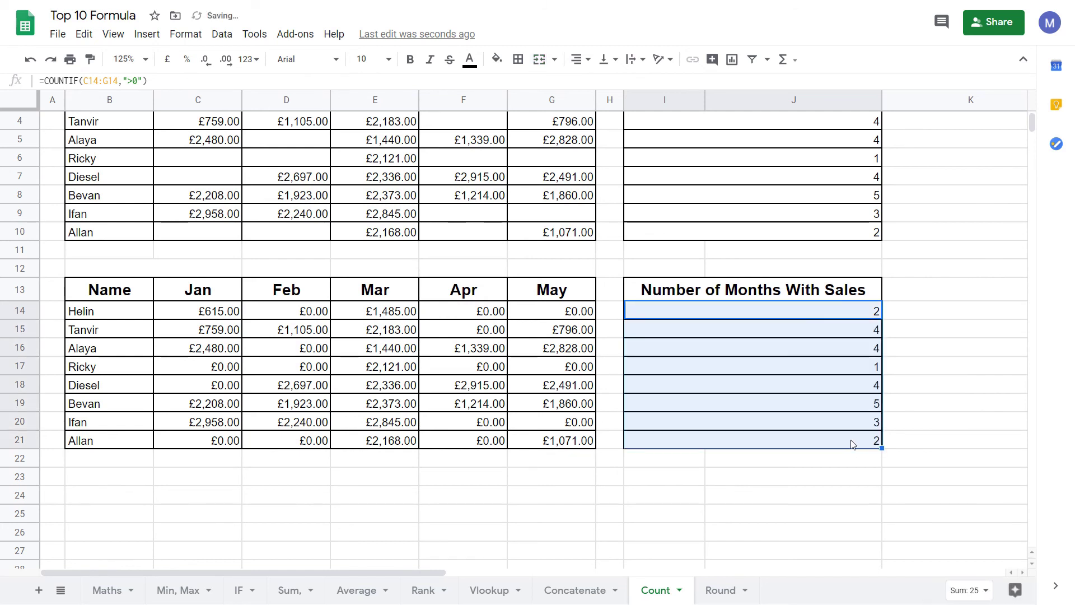
click(852, 444)
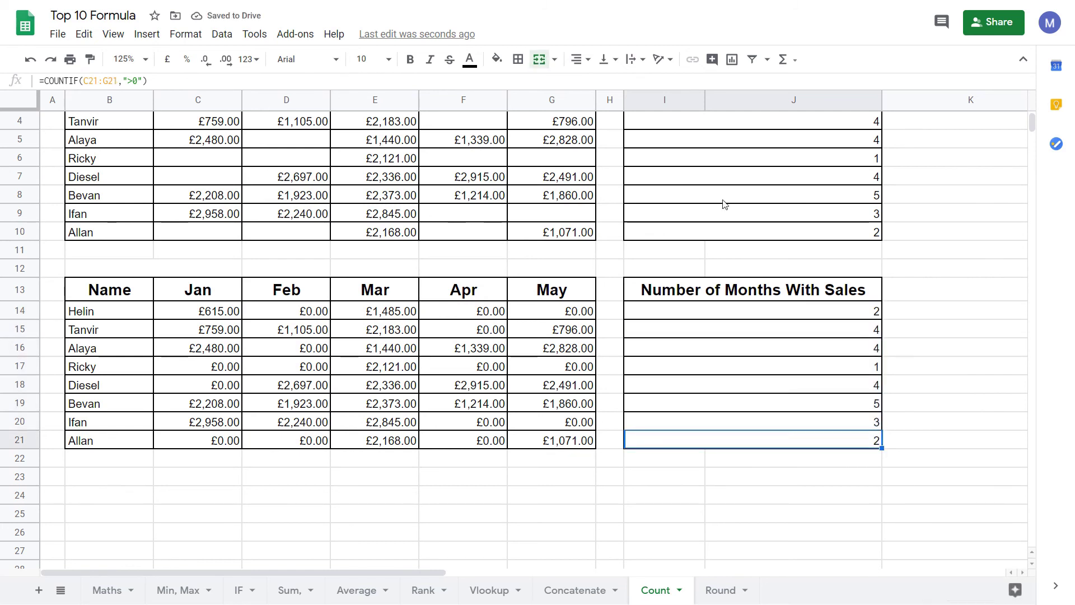